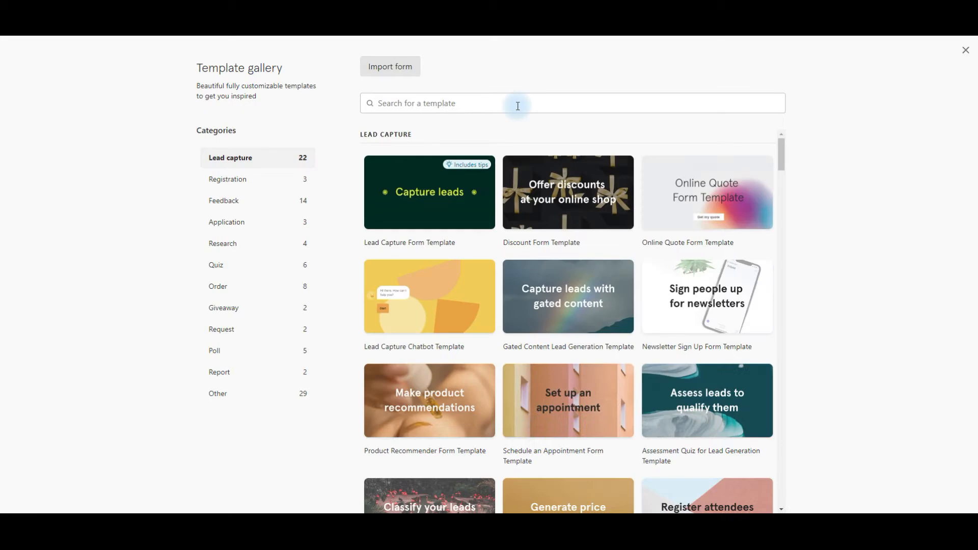
- Search the template gallery for "newsletter" and create a lead gen form from the Newsletter Sign Up Form Template with its default name
type("newsletter")
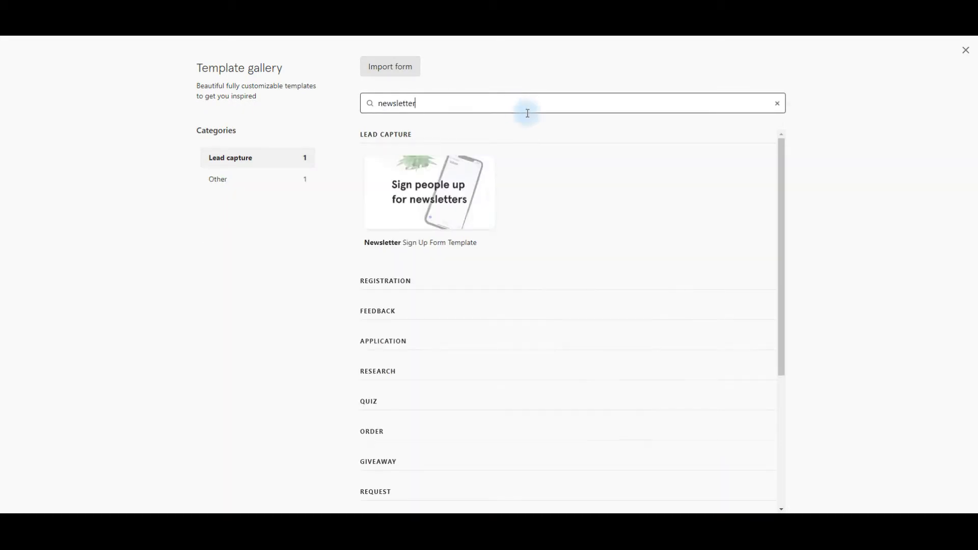
left_click(415, 217)
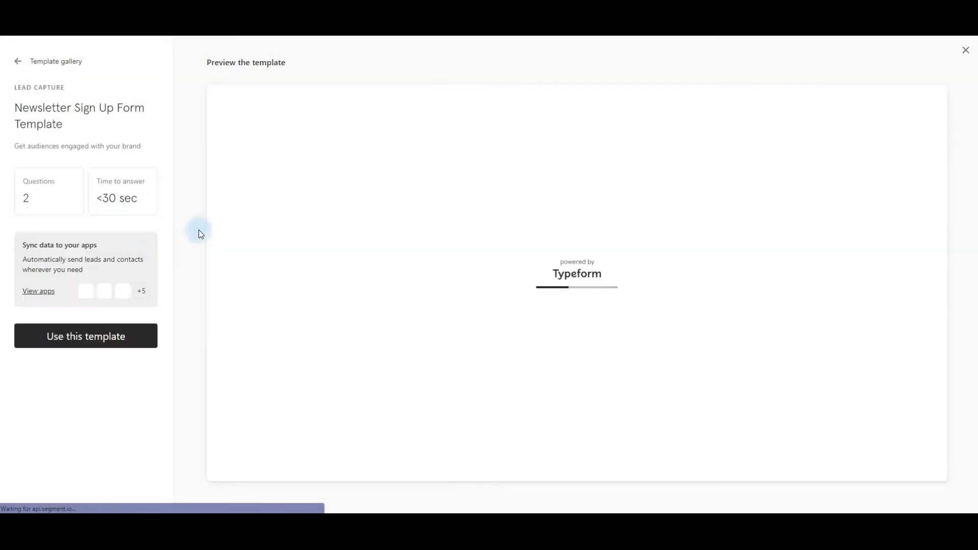
left_click(121, 338)
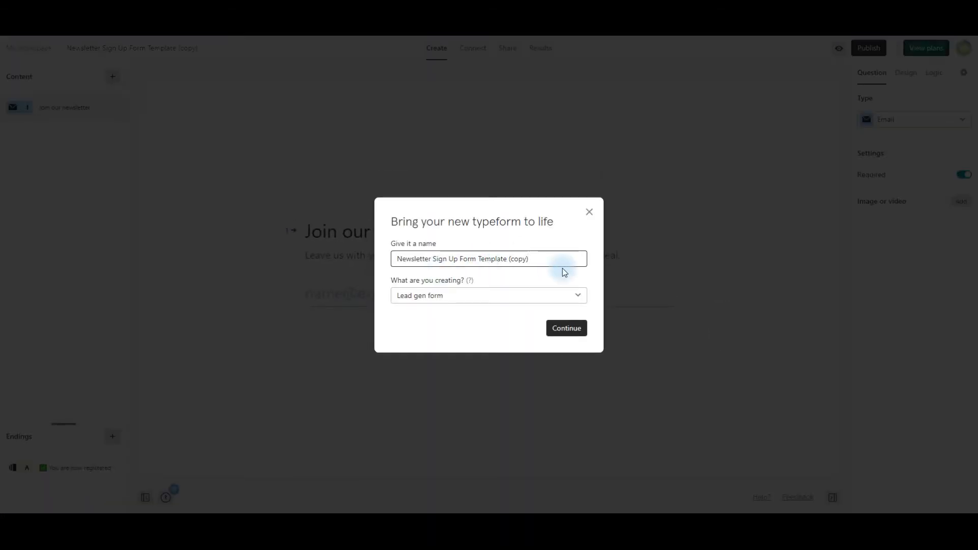
left_click(576, 329)
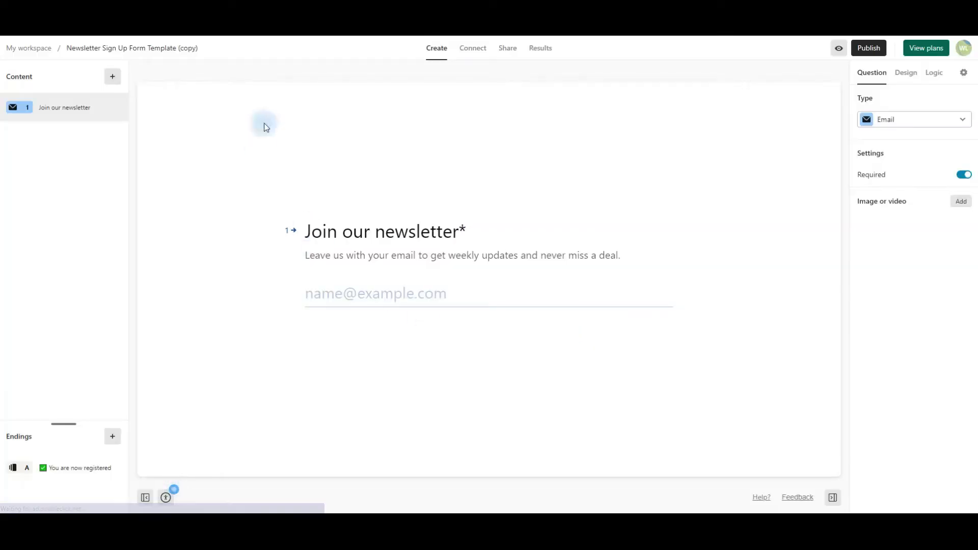
- Browse the gallery of design themes for the form, including the paid ones, and return to the question settings
left_click(904, 76)
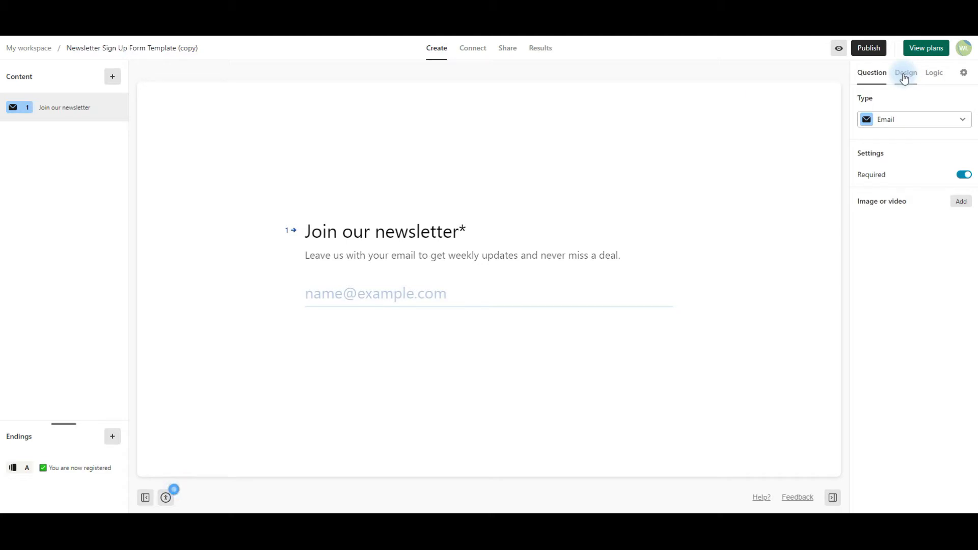
left_click(904, 77)
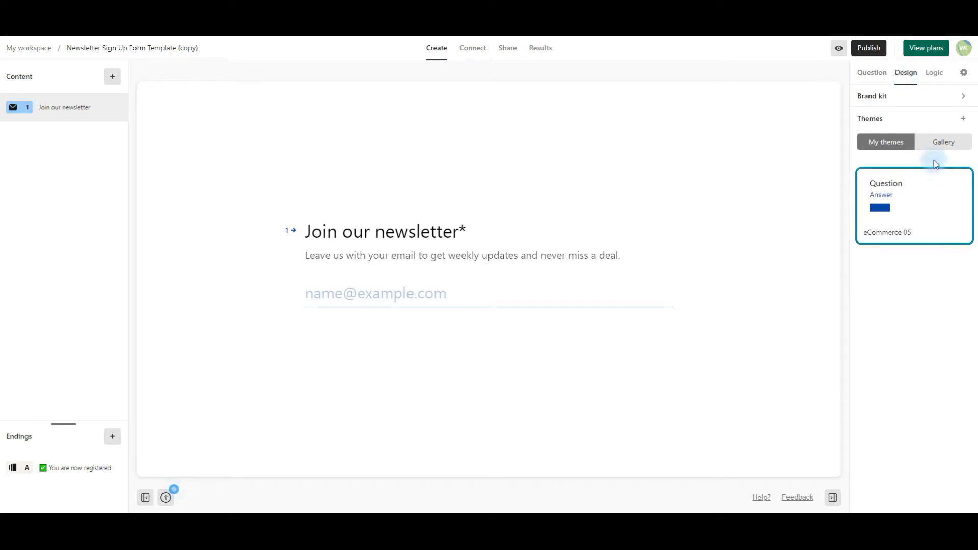
left_click(941, 143)
scroll(939, 170, "down", 2)
scroll(939, 170, "down", 1)
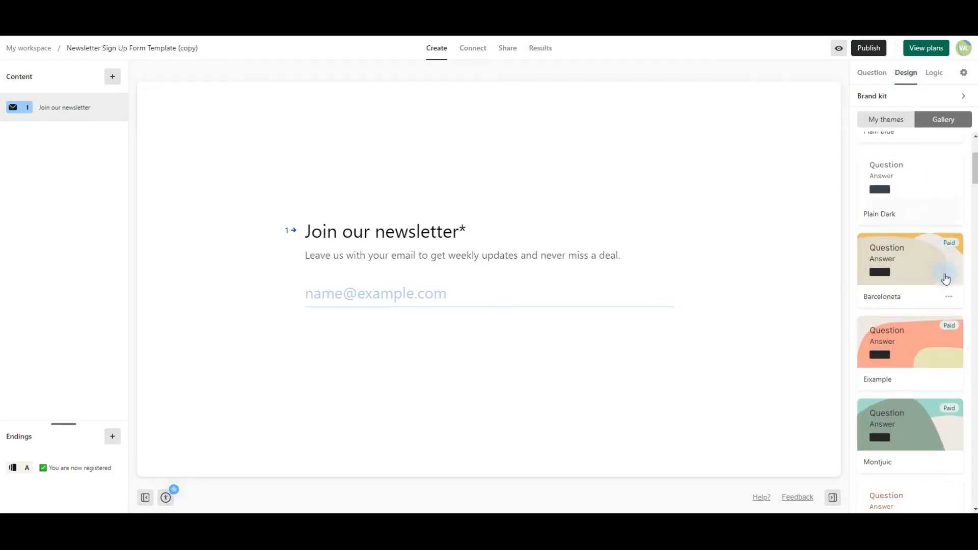
mouse_move(950, 247)
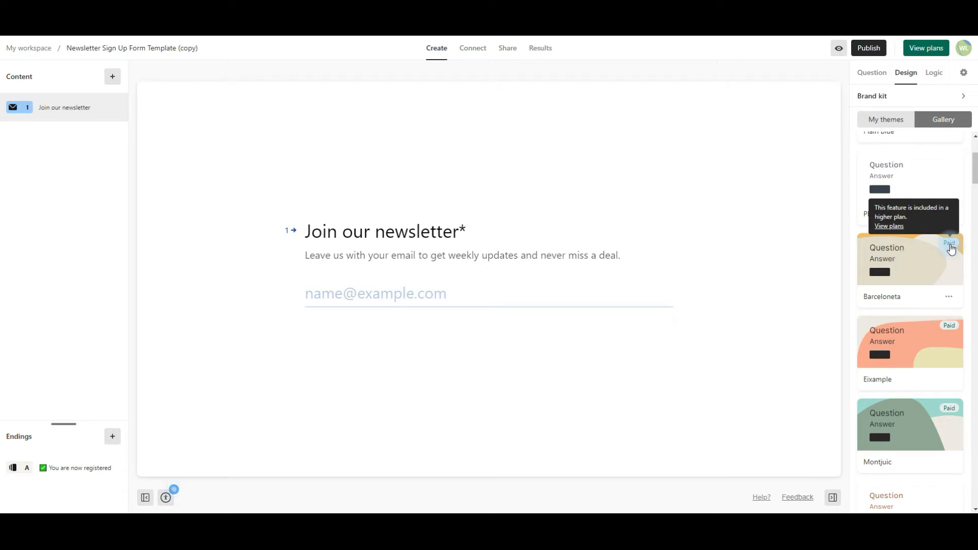
scroll(950, 248, "down", 2)
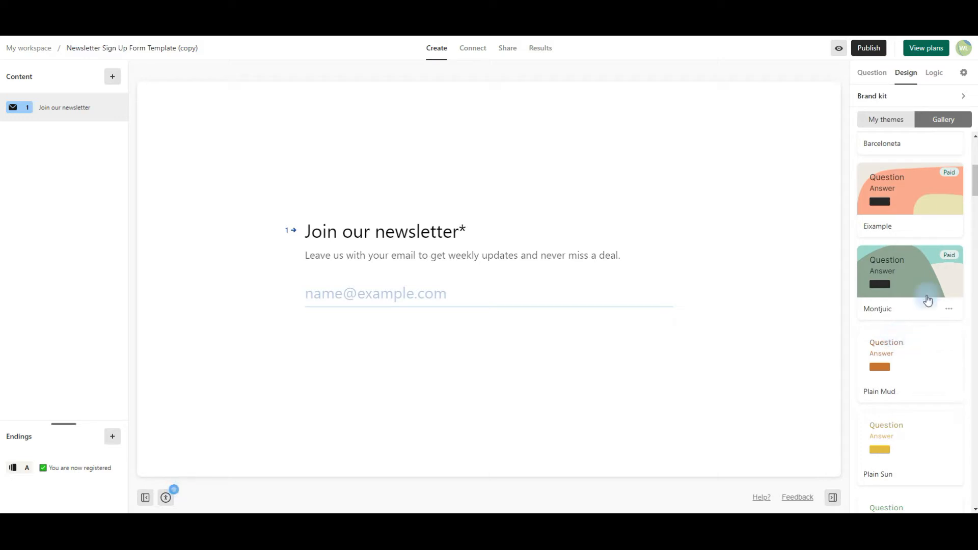
scroll(928, 300, "down", 5)
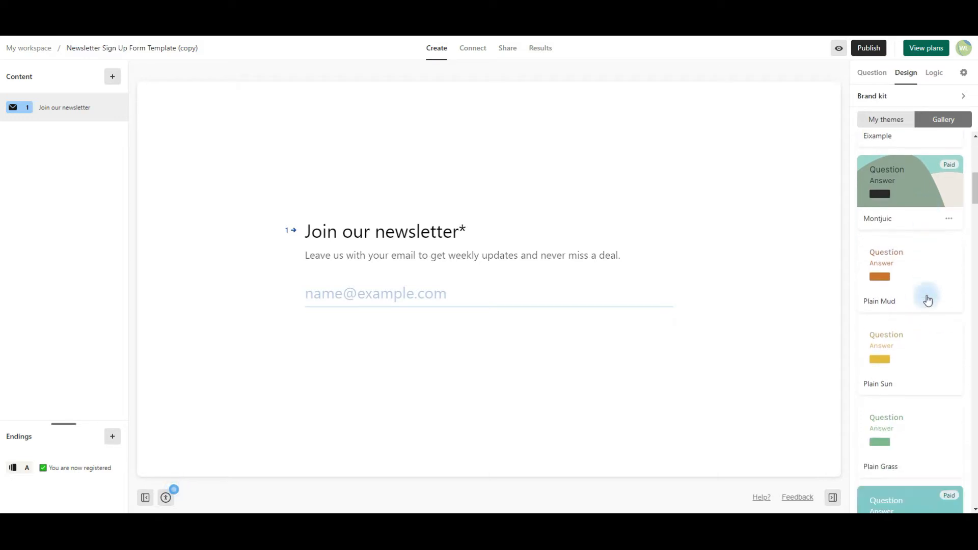
left_click(869, 72)
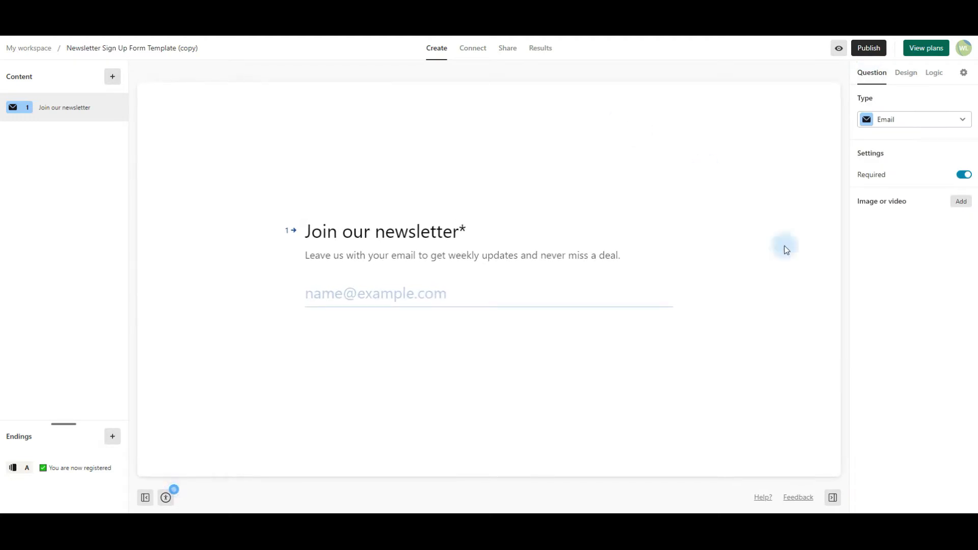
- Replace the question heading with "Get exclusive discounts every week in our newsletter. Sign up today!"
left_click(311, 230)
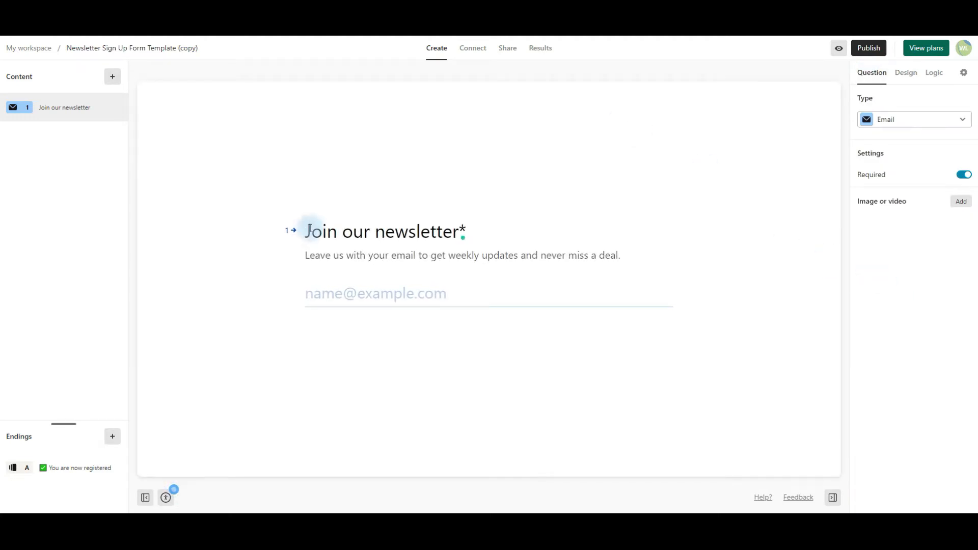
left_click_drag(306, 230, 459, 230)
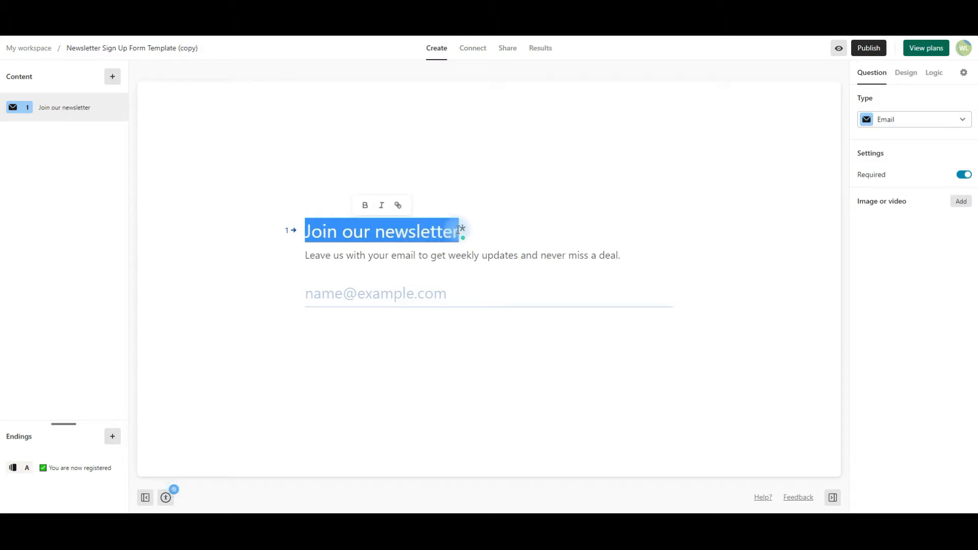
type("Get exclusive discounts every week in our newsletter. Sign up today!")
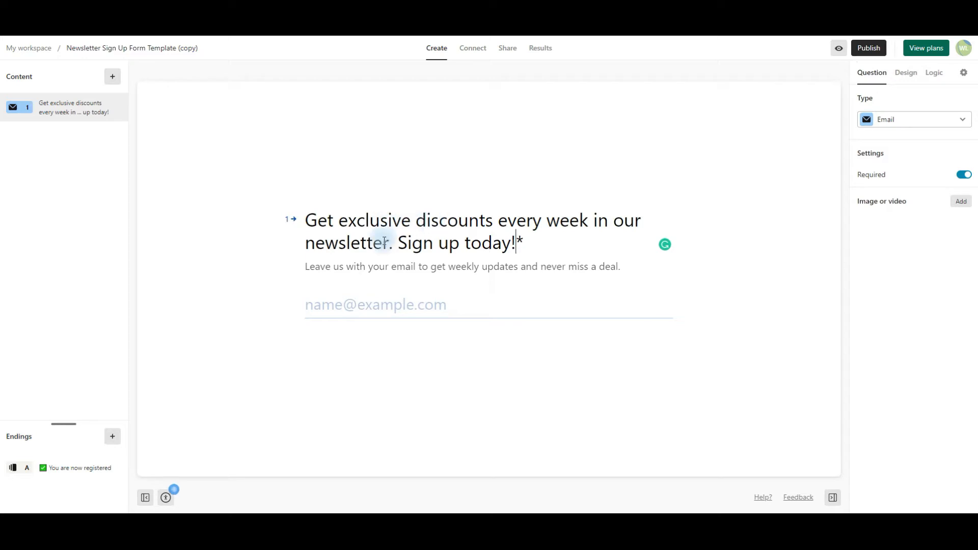
- Publish the newsletter form and review its Standard web page embed and the available app integrations
left_click(868, 49)
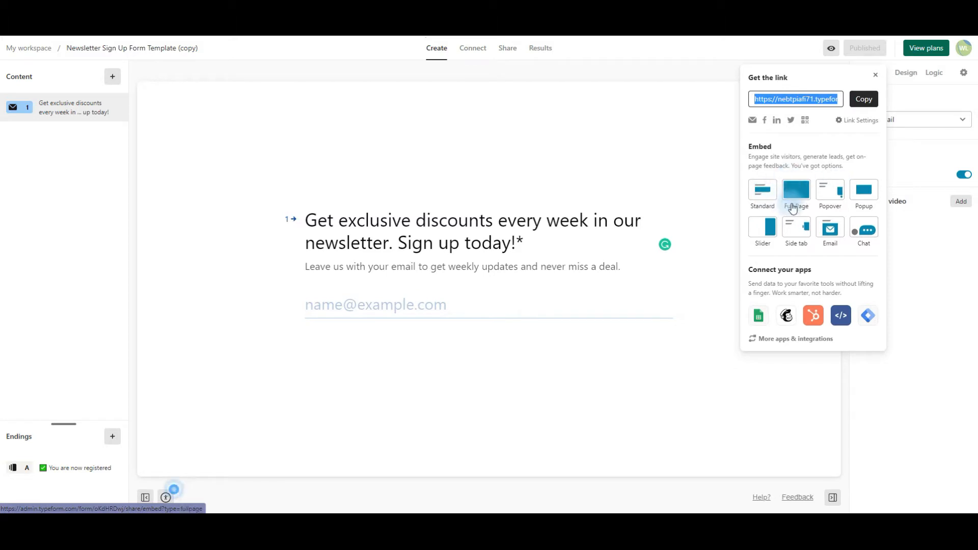
left_click(767, 195)
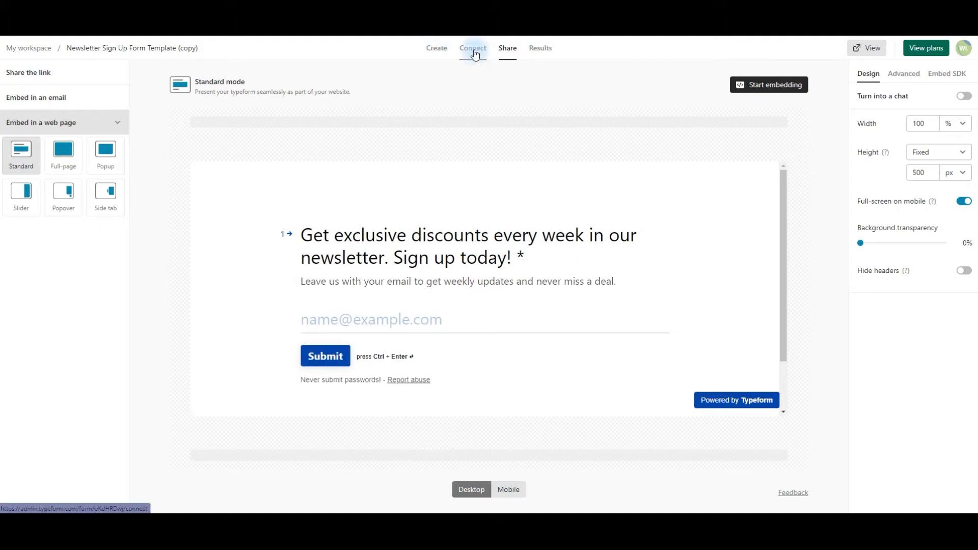
left_click(474, 54)
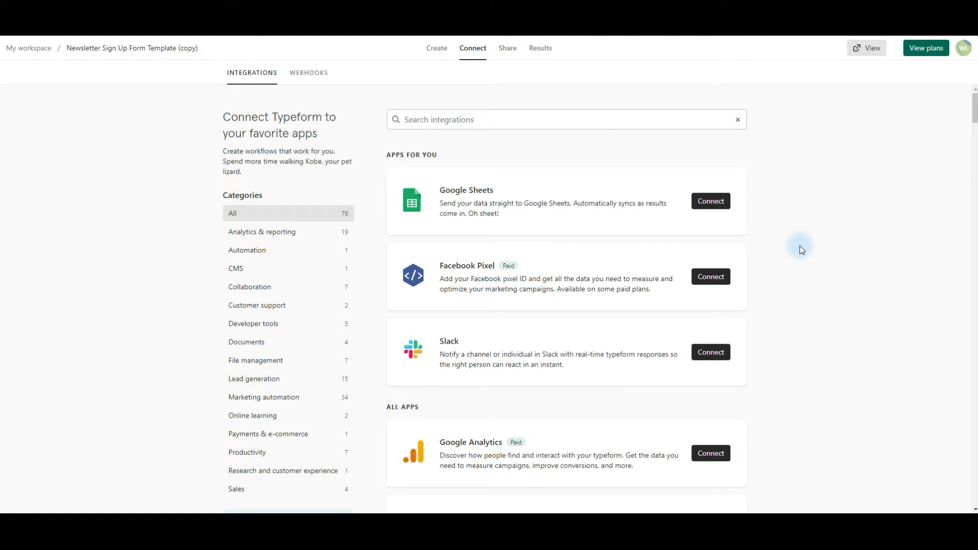
scroll(796, 244, "down", 1)
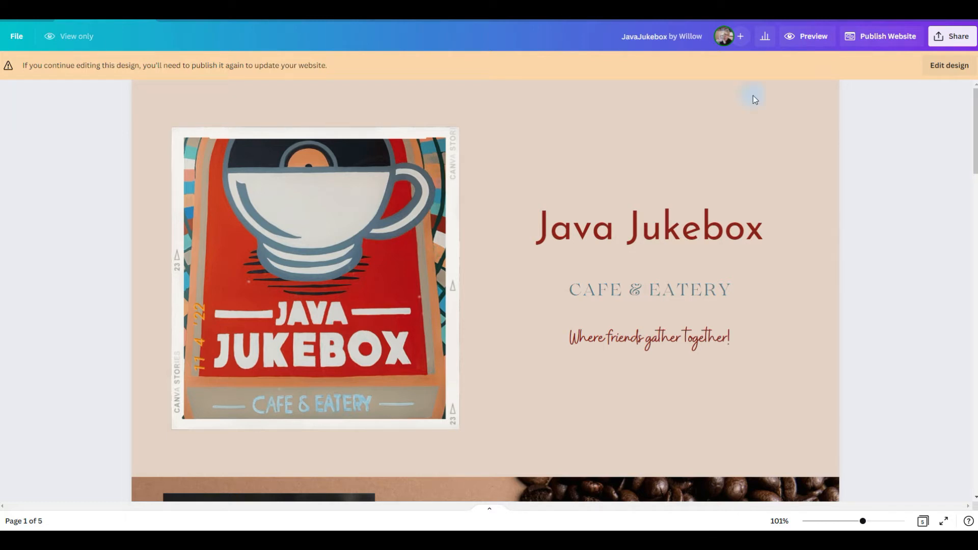
- Switch to Canva, make the JavaJukebox website design editable and select its blank fifth page
left_click(948, 72)
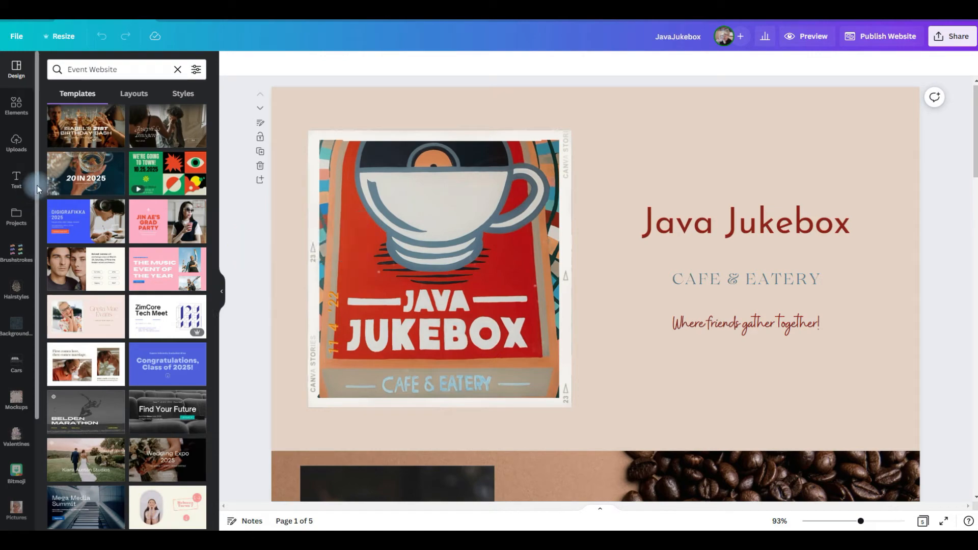
scroll(37, 185, "down", 3)
scroll(503, 258, "down", 10)
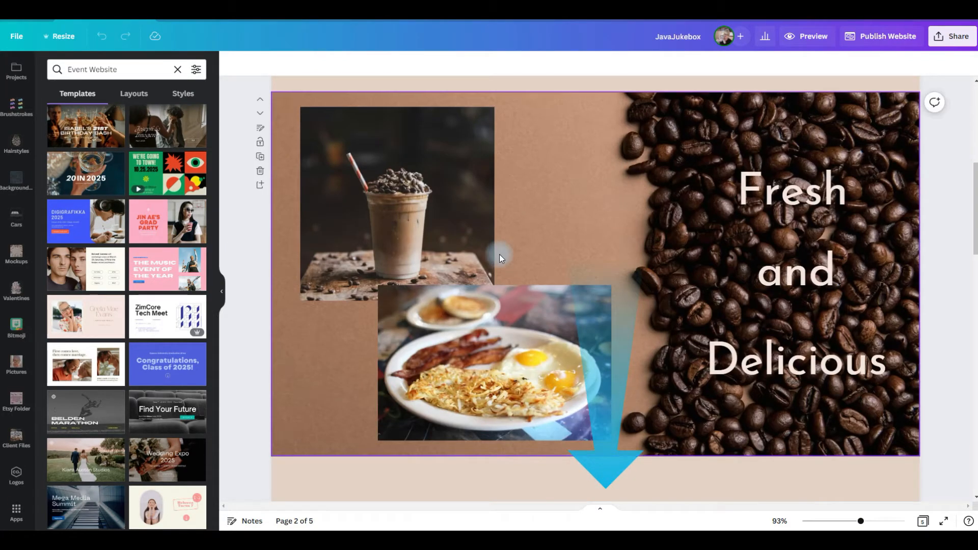
scroll(499, 258, "down", 12)
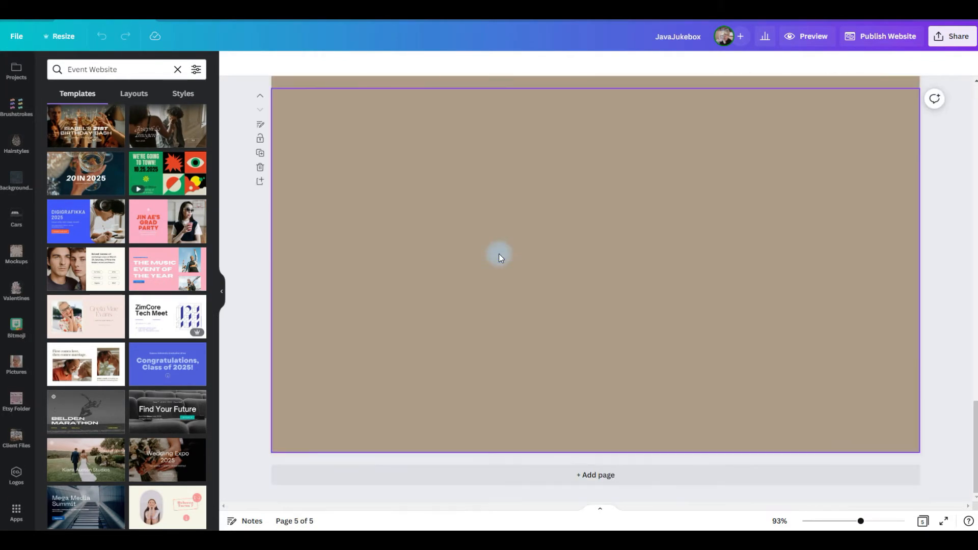
scroll(398, 146, "up", 1)
left_click(374, 176)
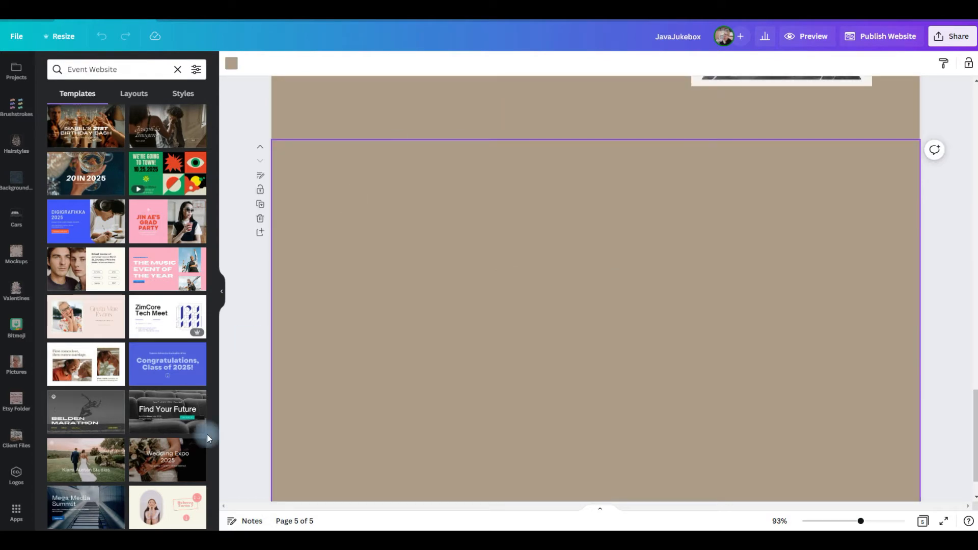
- Embed the Newsletter Sign Up Form Template (copy) on page 5 using the Typeform app
left_click(17, 513)
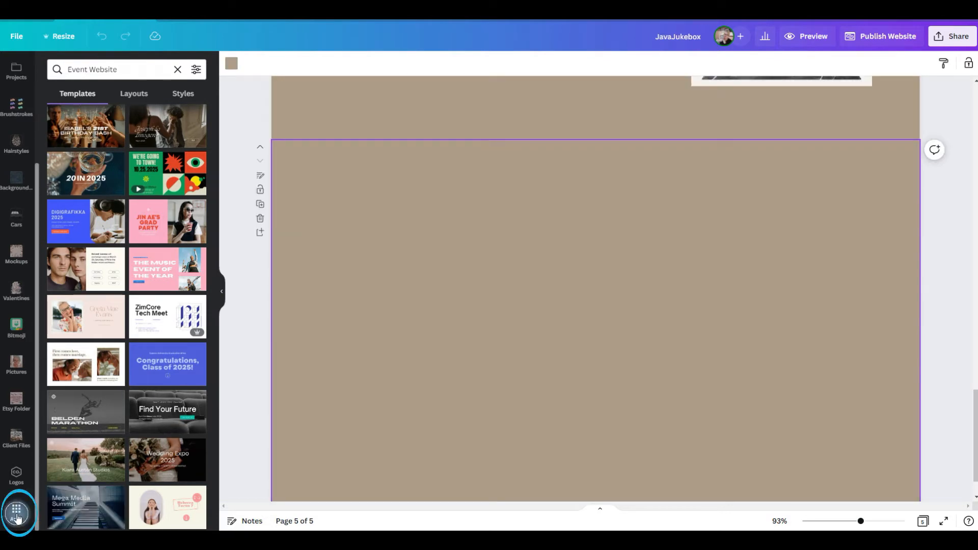
scroll(102, 356, "down", 15)
left_click(99, 453)
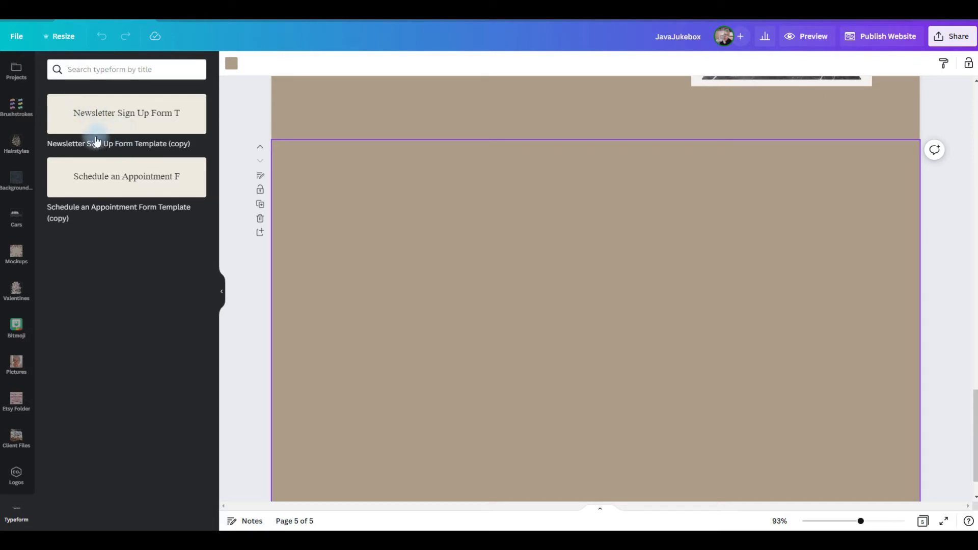
left_click(137, 119)
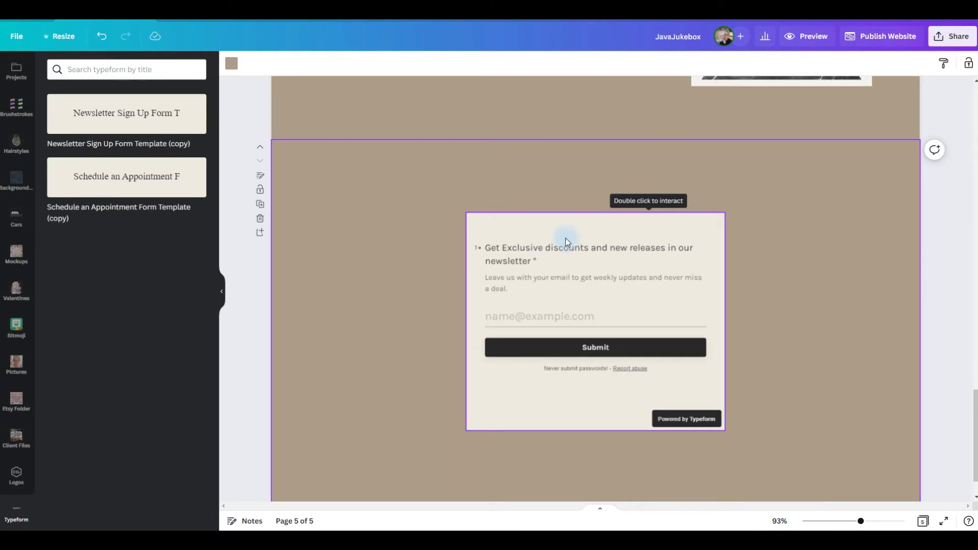
- Shrink the embedded newsletter form slightly and move it to the right half of page 5
left_click(566, 238)
left_click_drag(466, 430, 473, 426)
left_click_drag(629, 246, 758, 240)
left_click(512, 198)
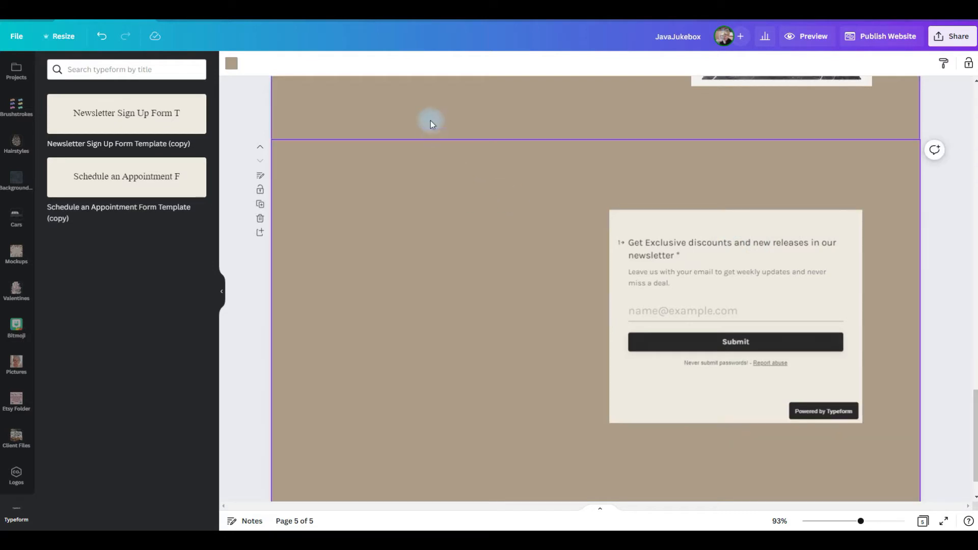
- Set the background of page 5 to the slate teal from the photo colors
left_click(237, 70)
scroll(409, 213, "up", 5)
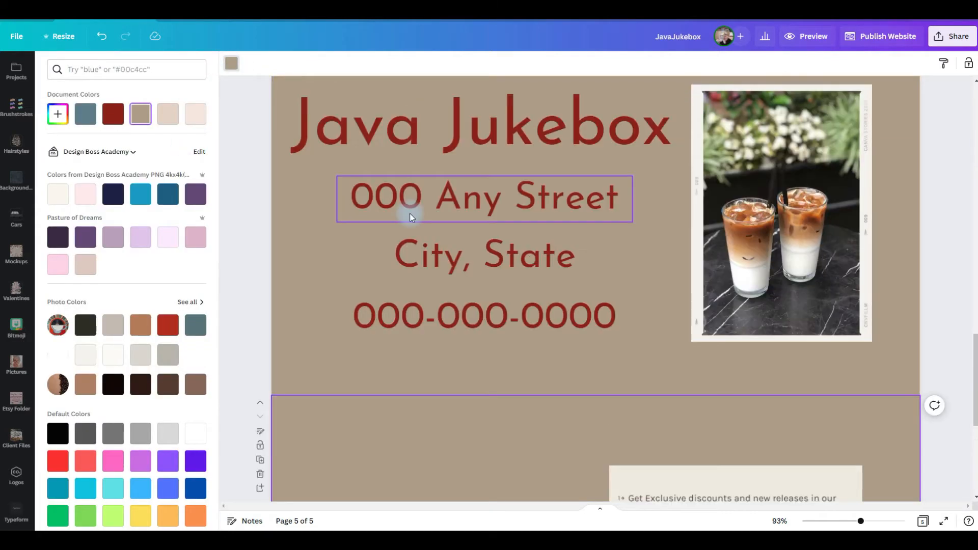
scroll(410, 214, "down", 8)
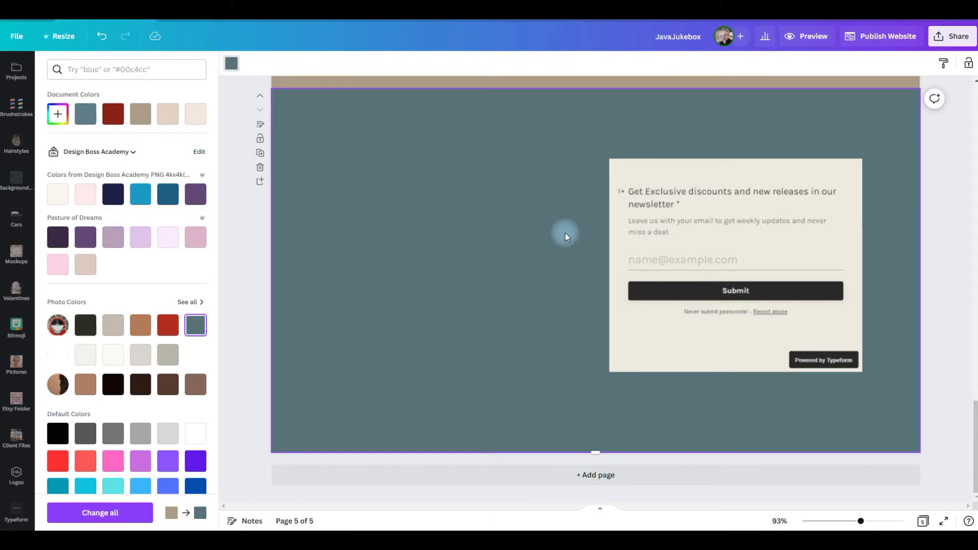
- Enlarge the newsletter form toward the page's center and shift it so it fills most of the right half
left_click(619, 166)
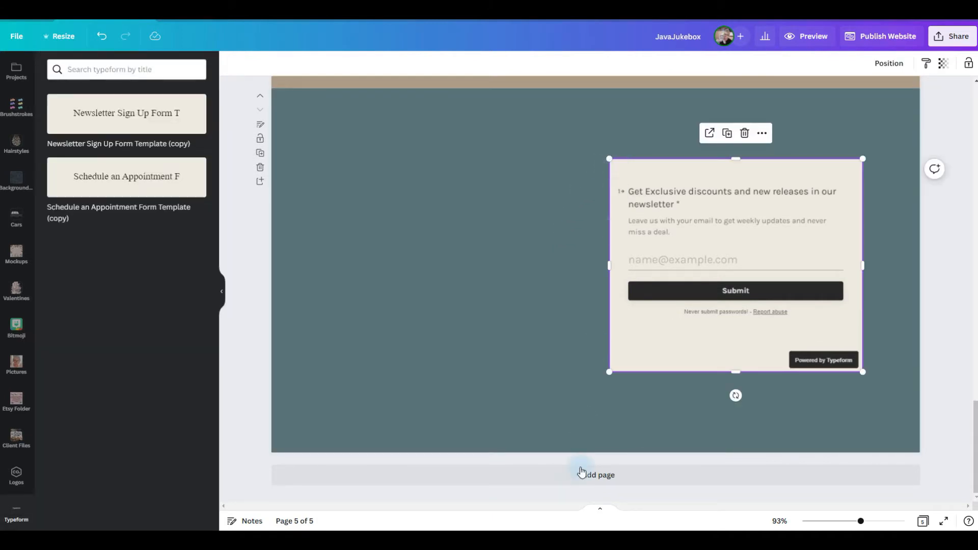
left_click_drag(609, 369, 554, 418)
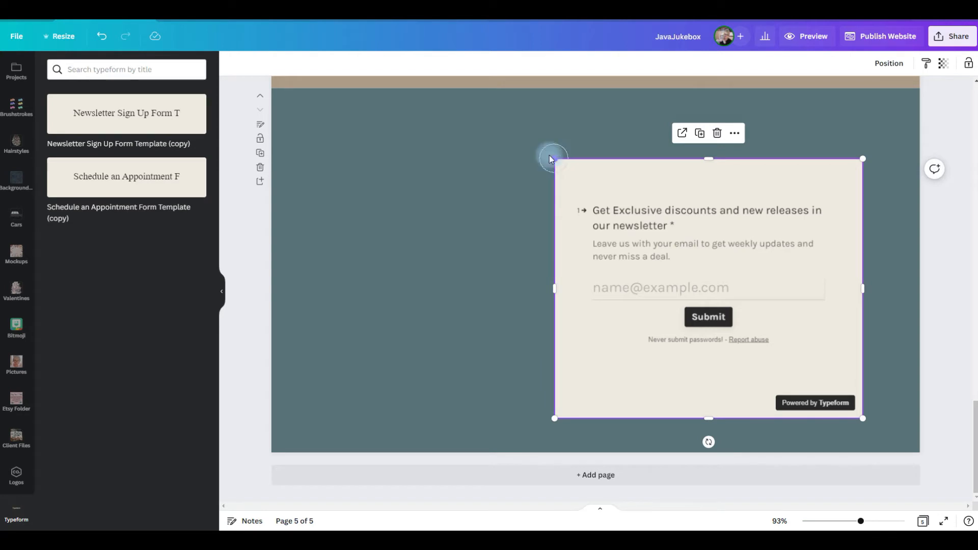
left_click_drag(551, 158, 503, 131)
left_click_drag(690, 164, 716, 162)
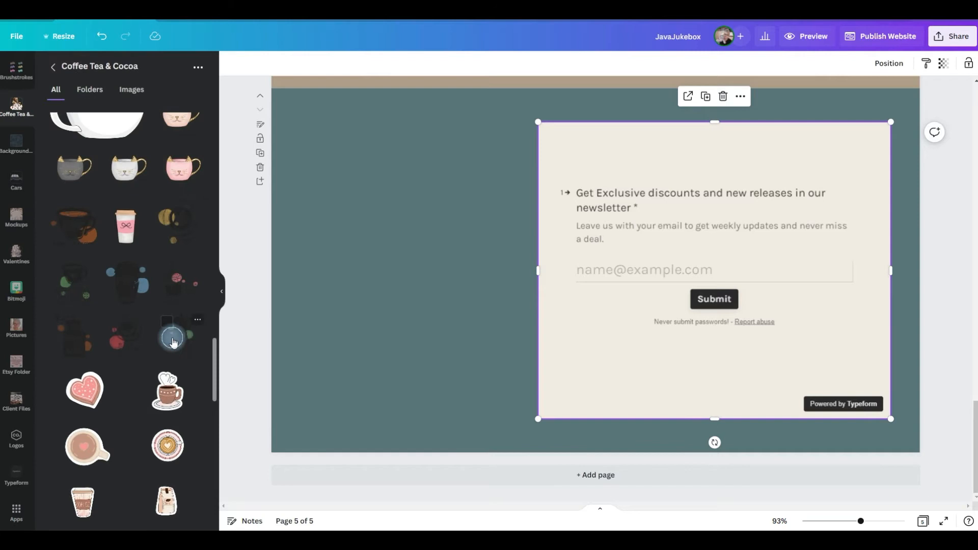
- Add the "In Coffee We Trust" coffee pot graphic from the Coffee Tea & Cocoa folder and place it left of the form
left_click(169, 334)
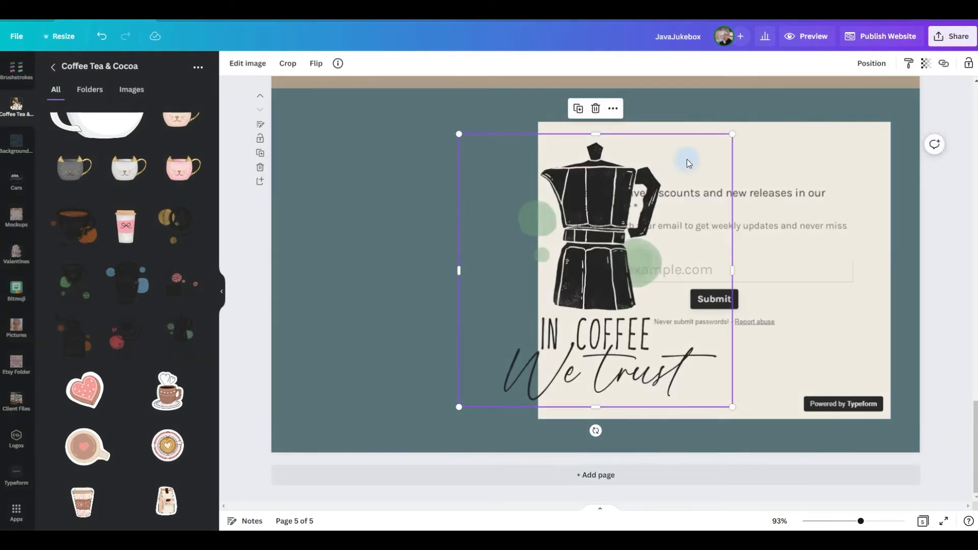
left_click_drag(574, 252, 379, 251)
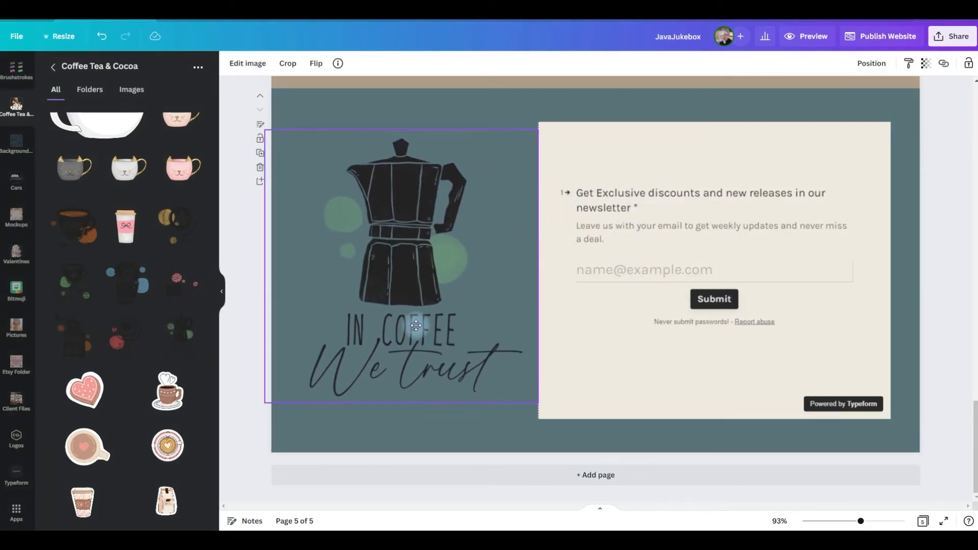
- Change the background of page 5 to light beige
left_click(451, 101)
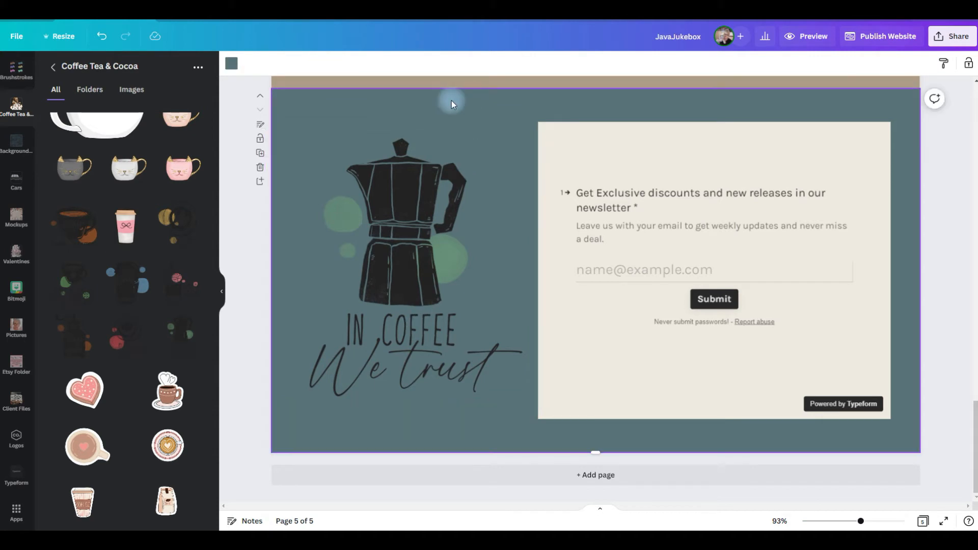
left_click(231, 65)
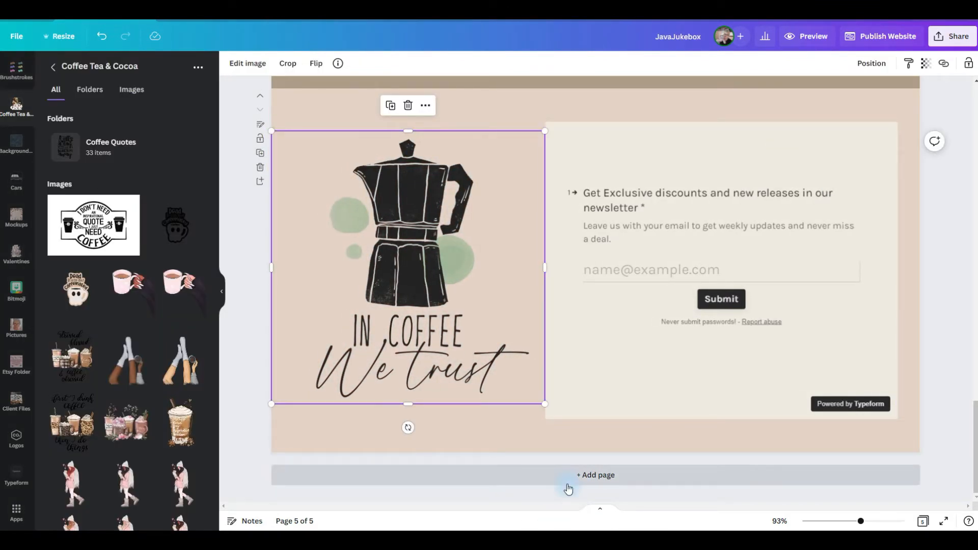
- Add a new page 6 and embed the "Schedule an Appointment Form Template (copy)" typeform on it
left_click(594, 482)
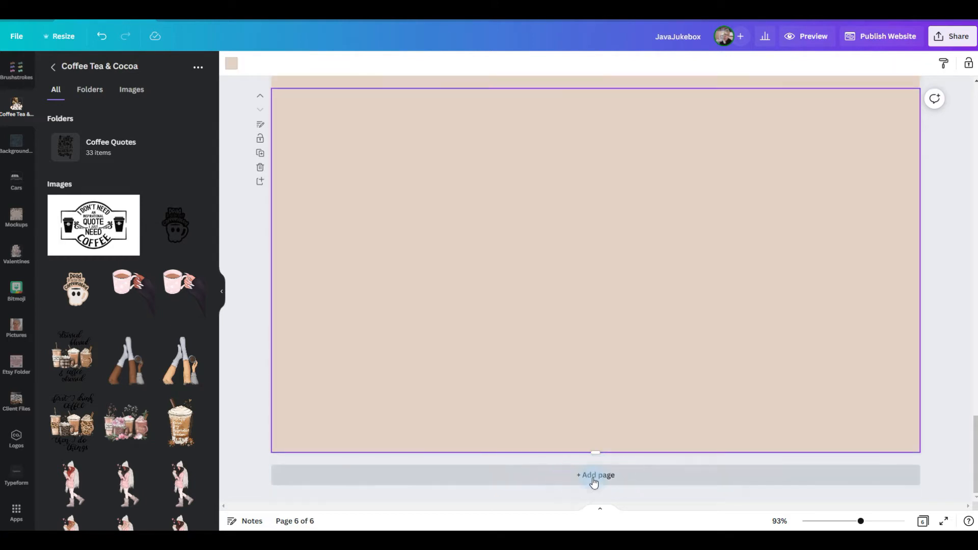
left_click(15, 474)
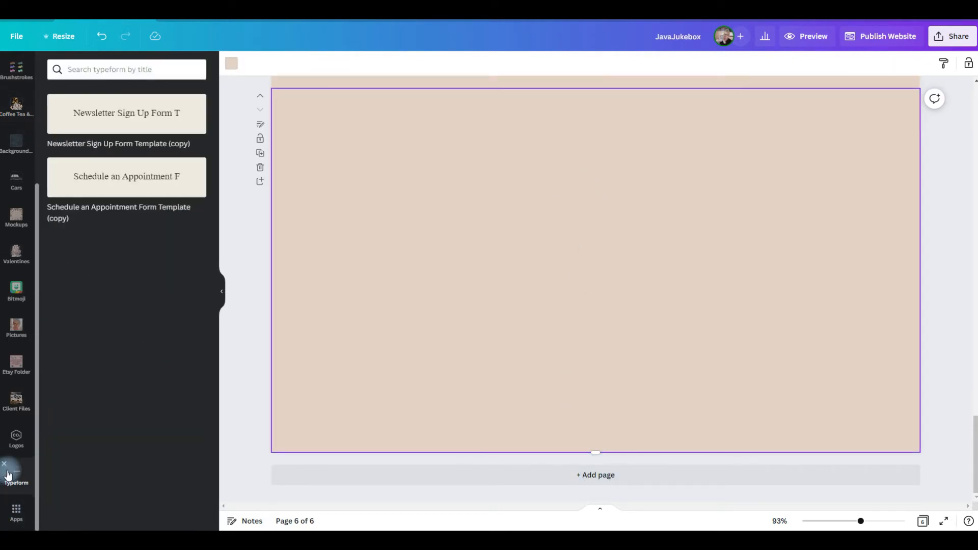
left_click(127, 182)
- Move the appointment form to the left half of page 6 and widen it slightly
left_click_drag(638, 280, 519, 262)
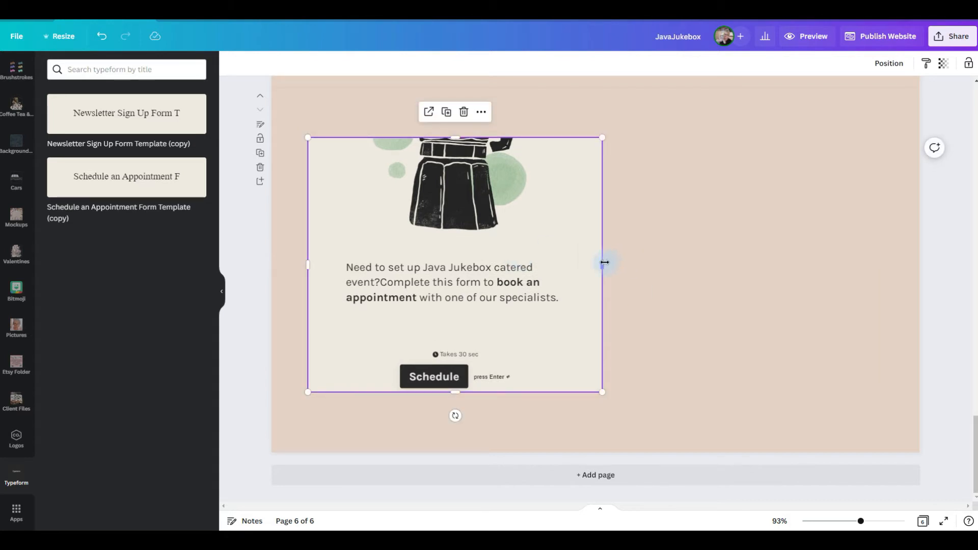
left_click_drag(605, 263, 615, 262)
left_click_drag(530, 249, 530, 251)
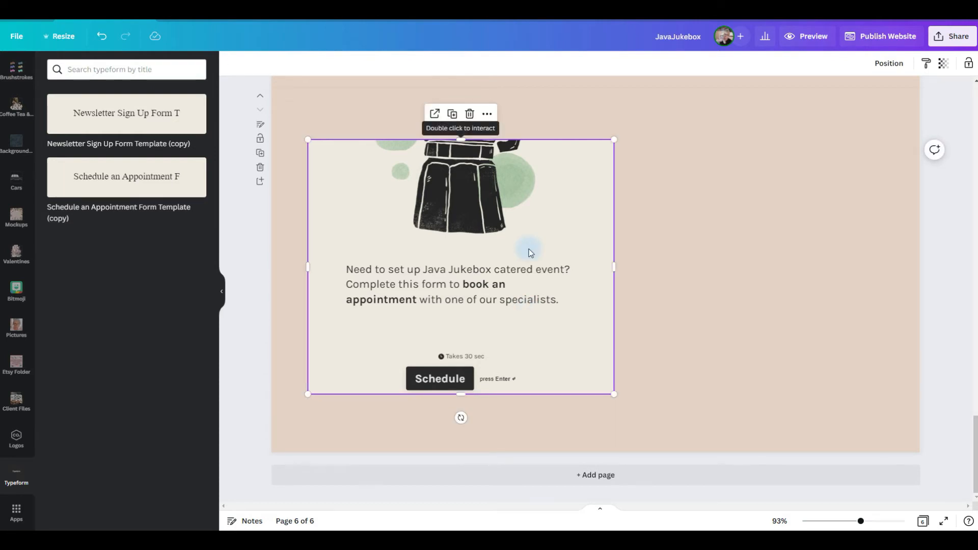
- Add the white coffee cup with coffee beans from the Coffee Tea & Cocoa folder to the right of the appointment form
scroll(530, 252, "up", 2)
left_click(17, 107)
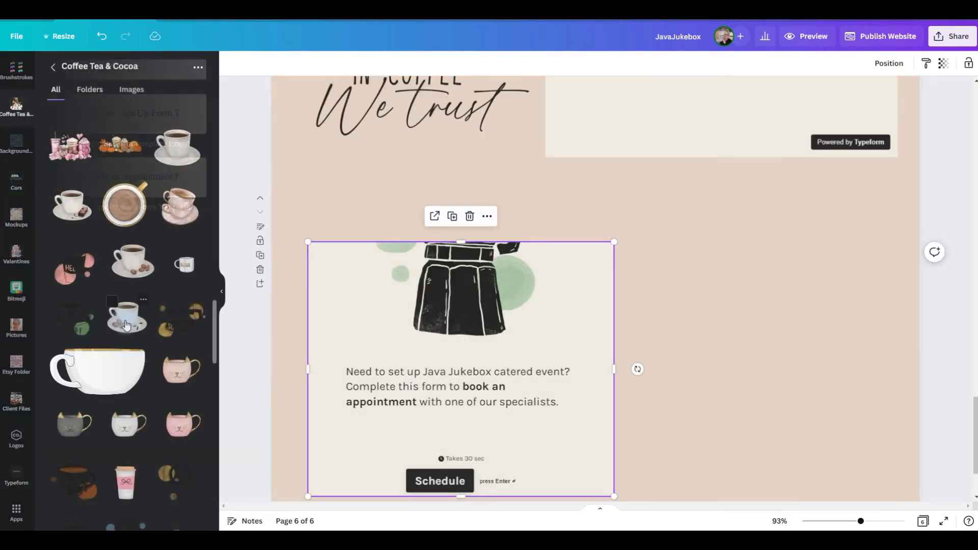
left_click_drag(126, 325, 764, 326)
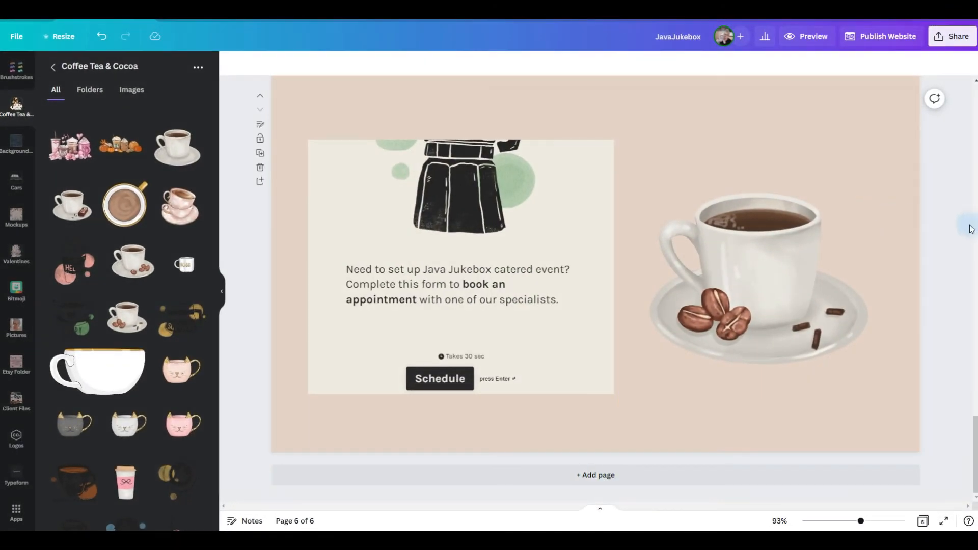
- Preview the website in desktop view and look through all pages down to the appointment form
scroll(933, 190, "up", 5)
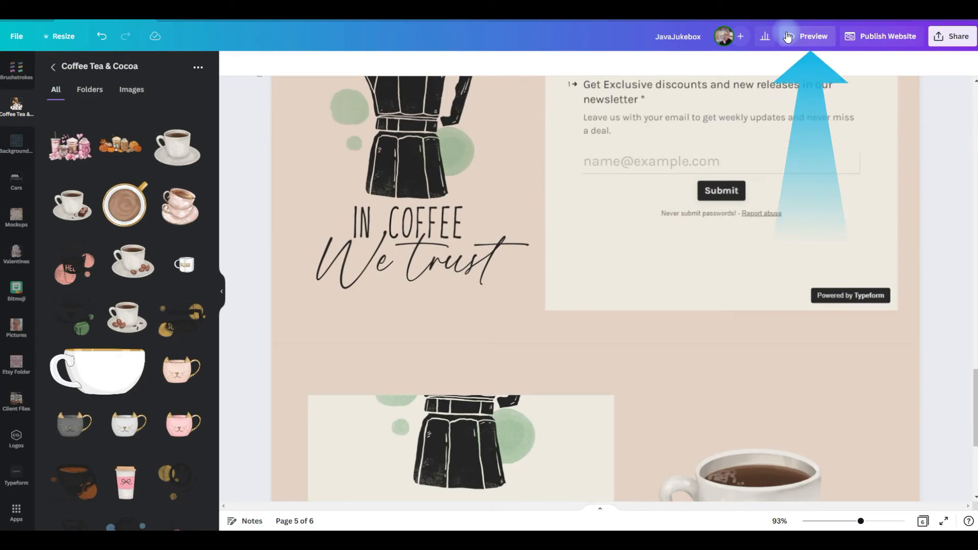
left_click(788, 36)
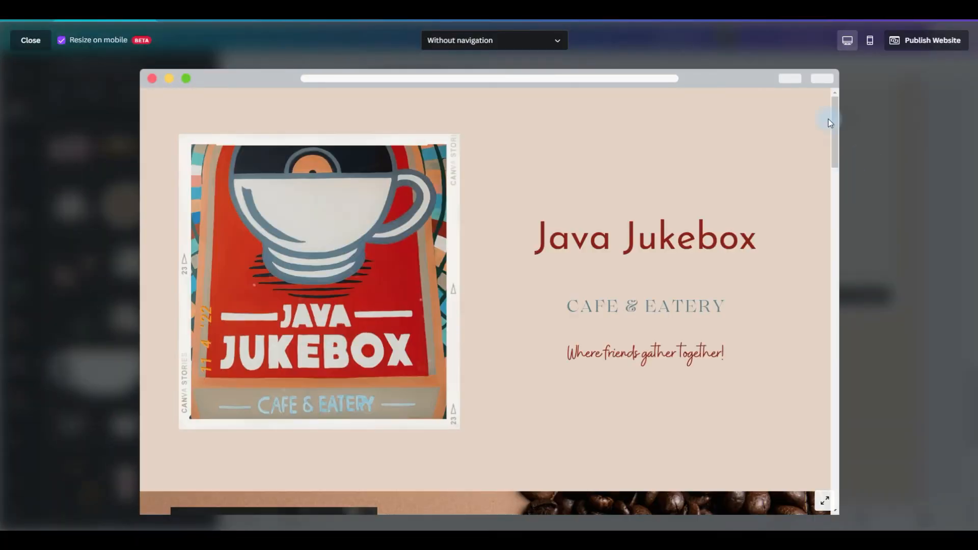
scroll(828, 120, "down", 15)
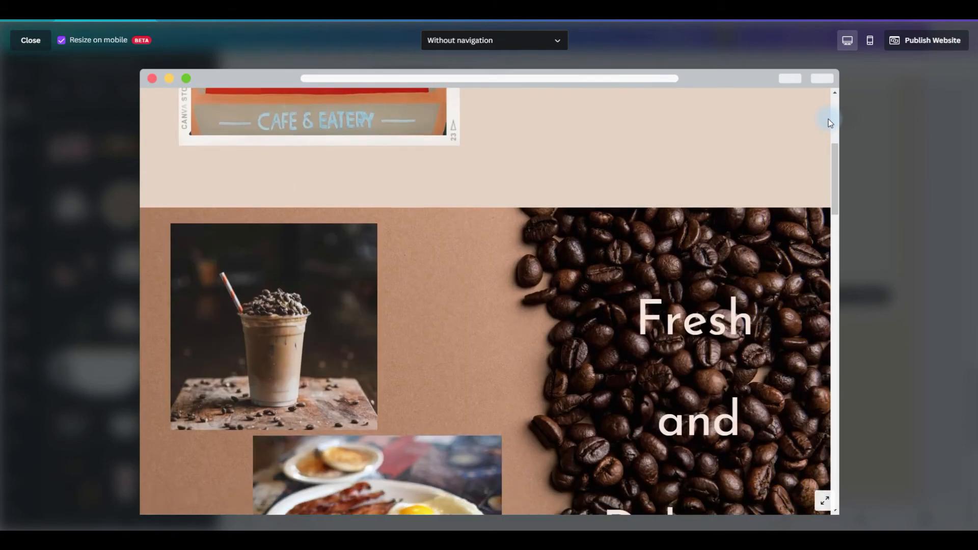
scroll(827, 119, "down", 15)
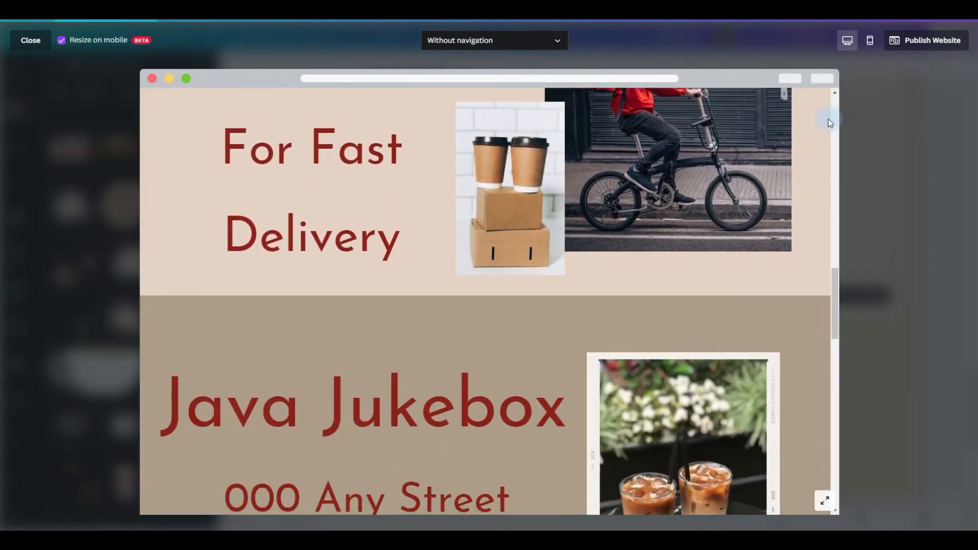
scroll(828, 120, "down", 4)
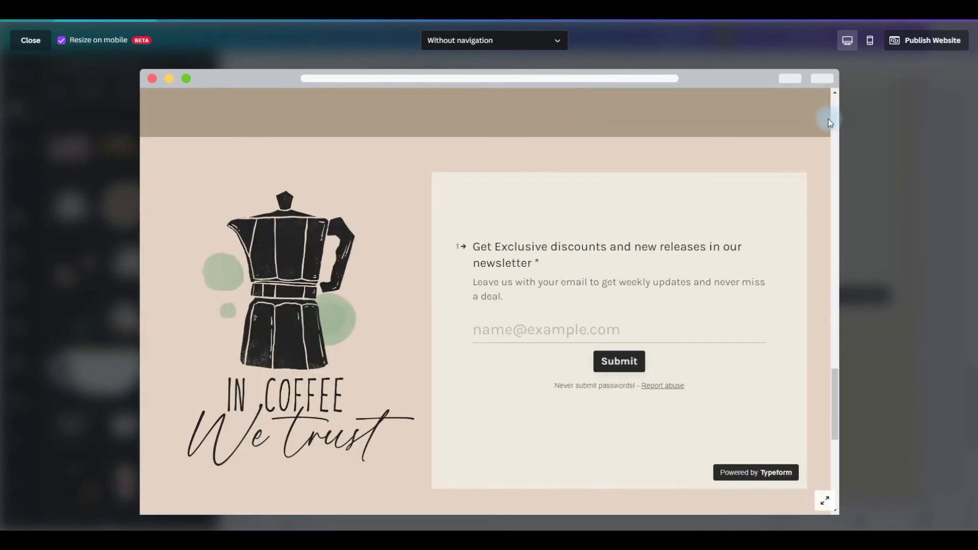
scroll(828, 122, "down", 1)
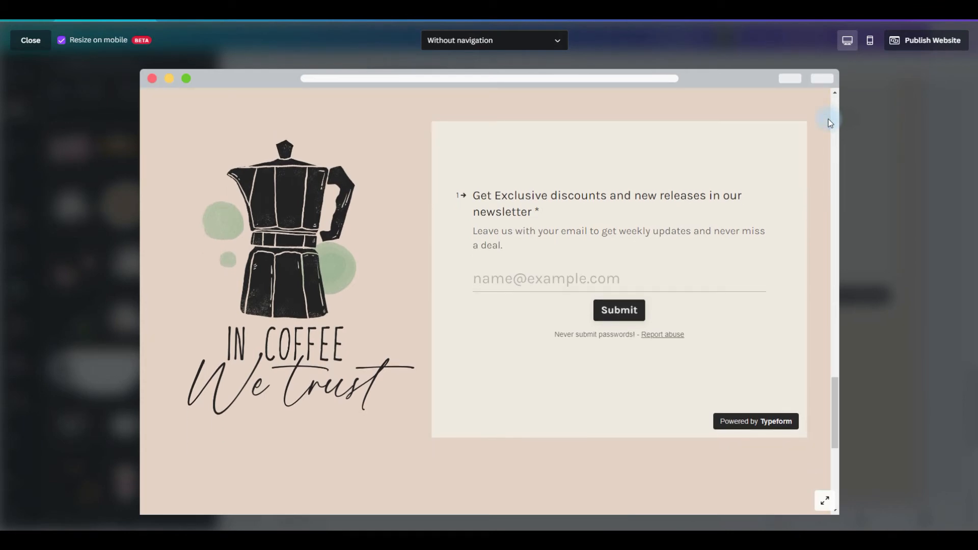
scroll(829, 122, "down", 7)
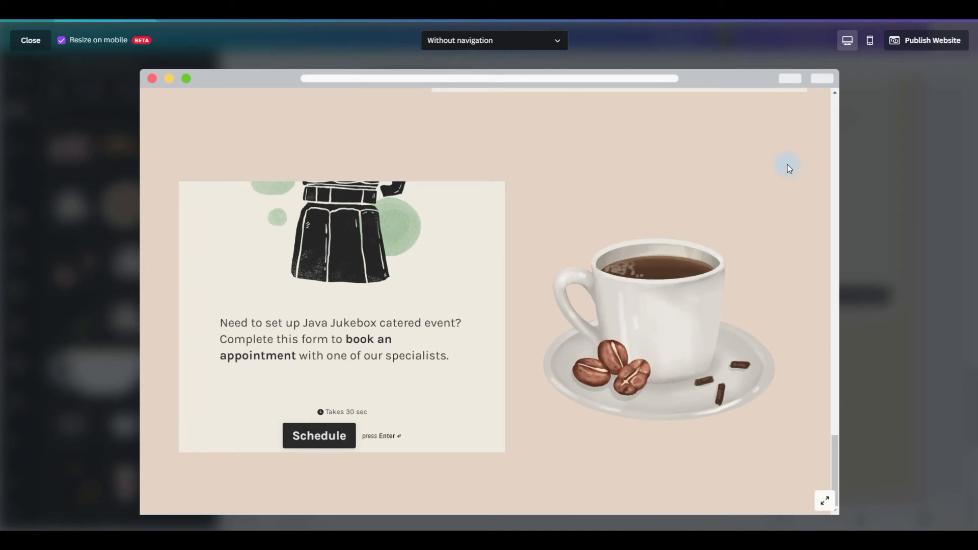
- Check both embedded forms in the mobile preview and close the preview
left_click(869, 45)
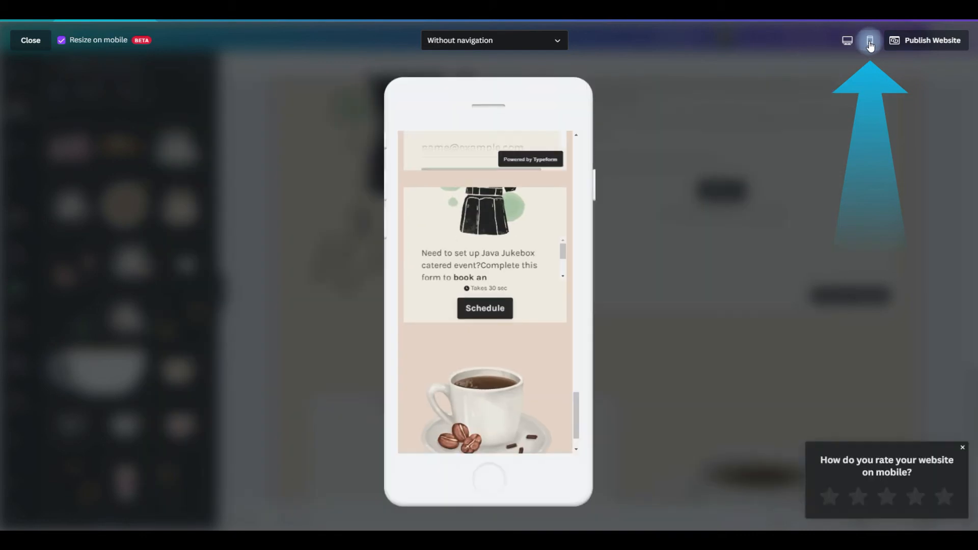
scroll(567, 322, "up", 5)
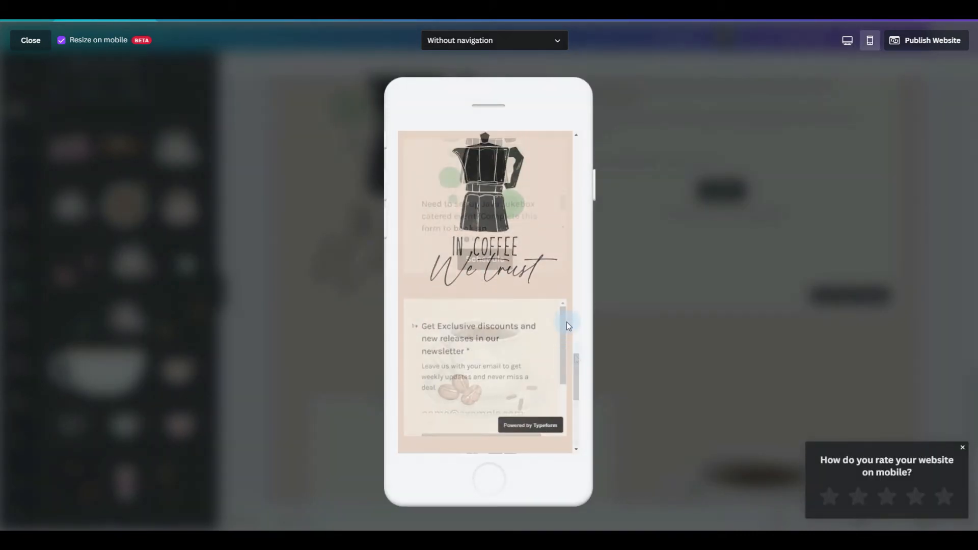
scroll(568, 322, "down", 10)
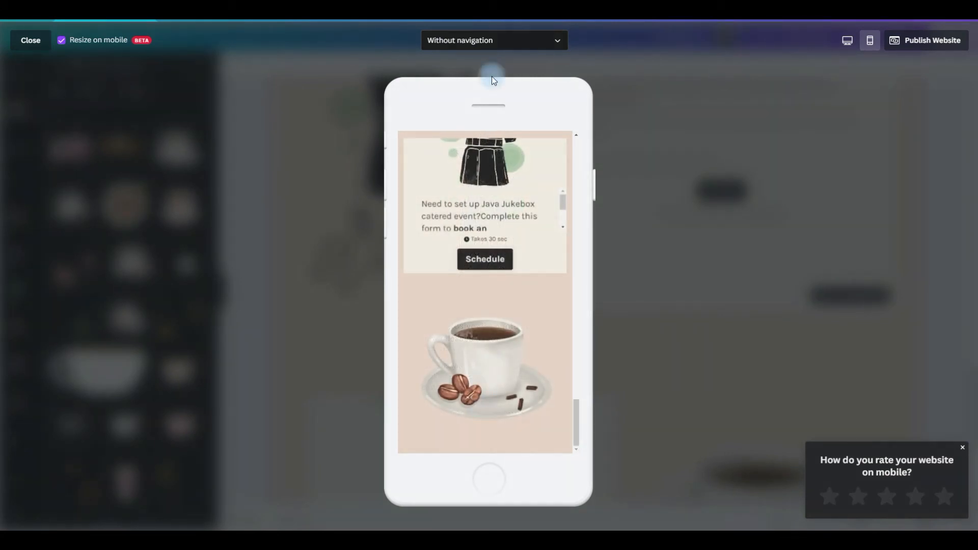
left_click(23, 41)
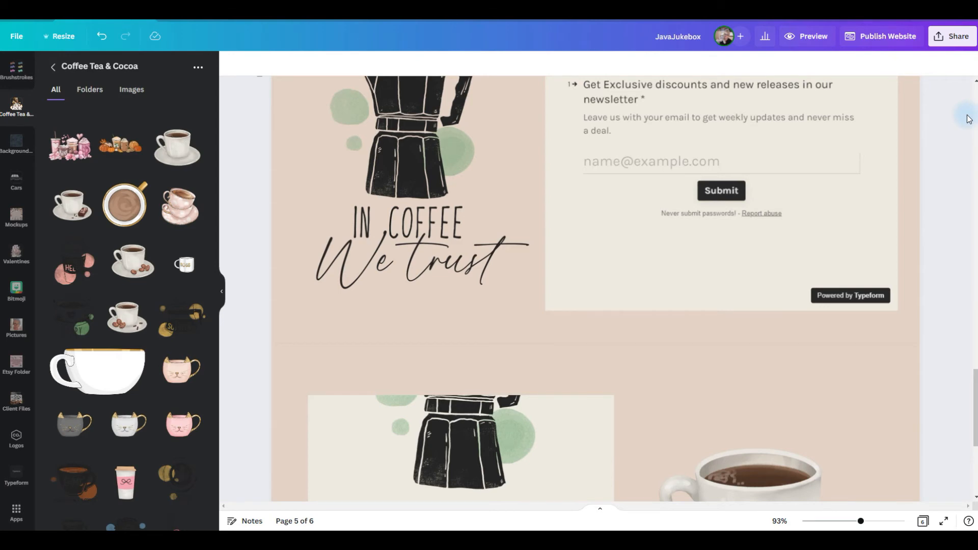
- Publish the website with "javajukebox" as the ending of its URL
left_click(887, 39)
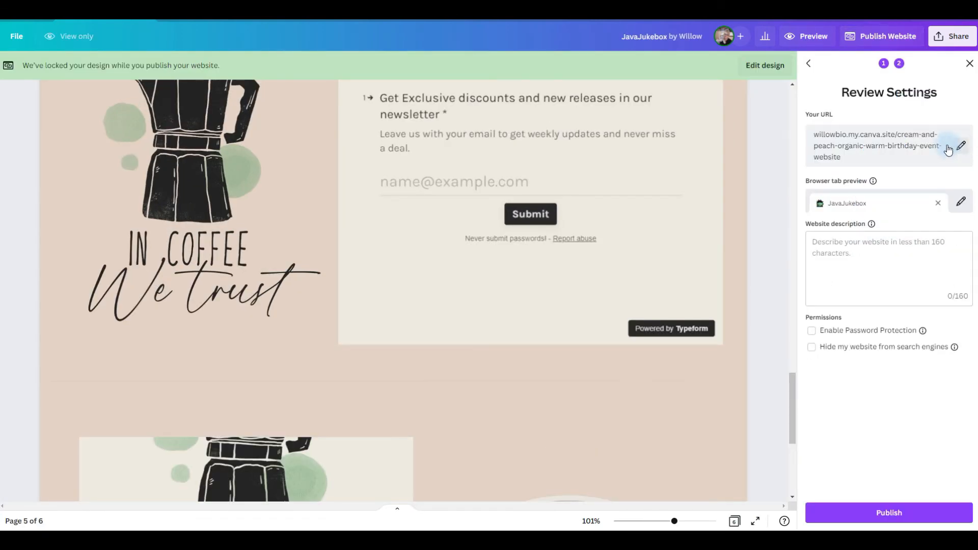
left_click(960, 151)
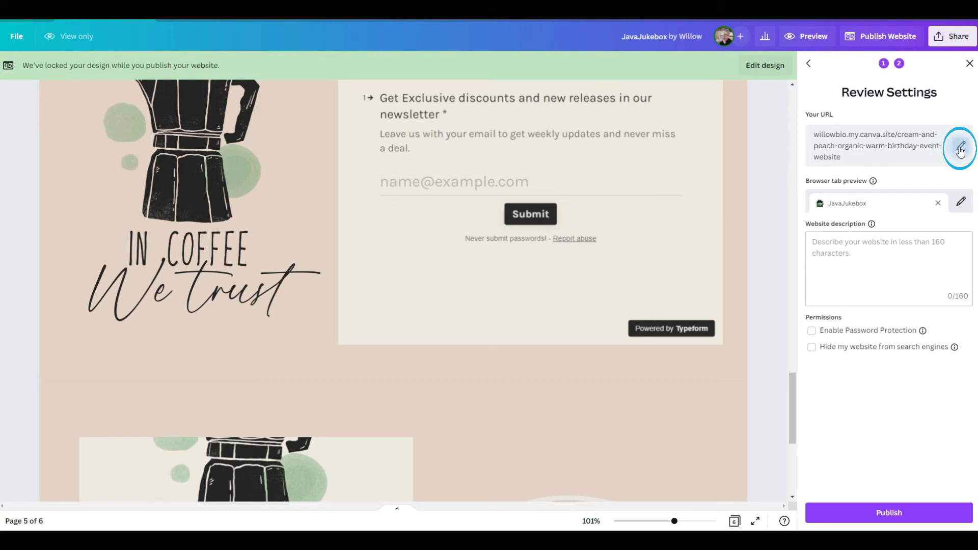
triple_click(873, 158)
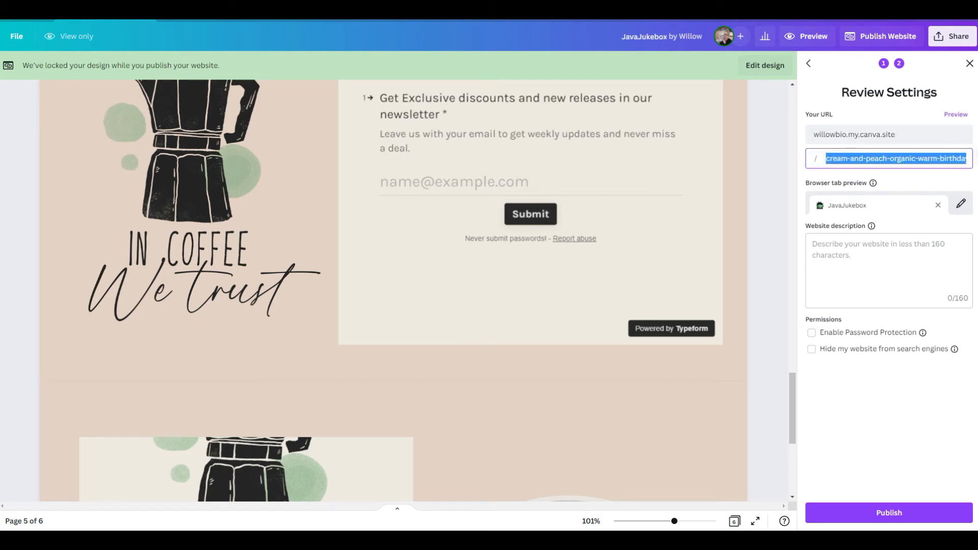
type("javajukebox")
left_click(899, 509)
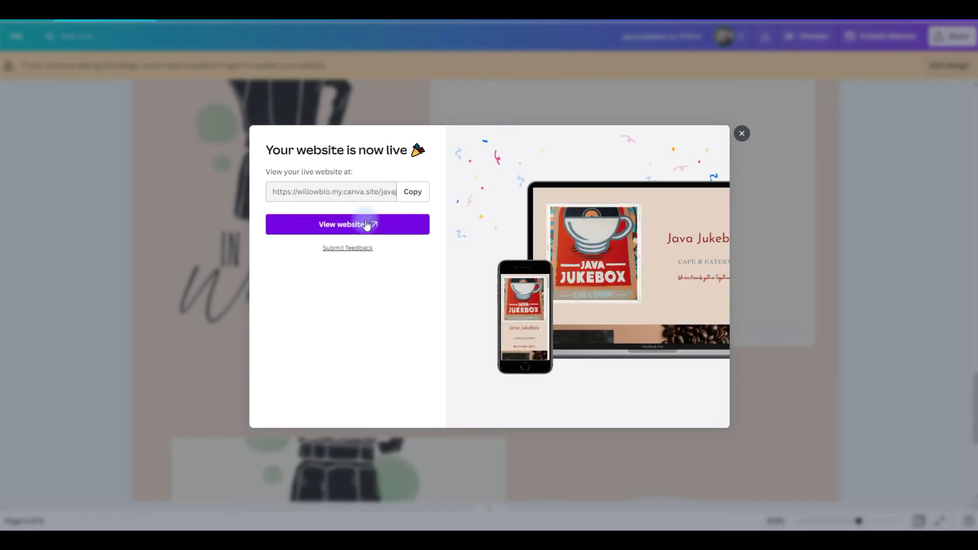
- Open the live website and look through its pages down to the newsletter and appointment forms
left_click(366, 225)
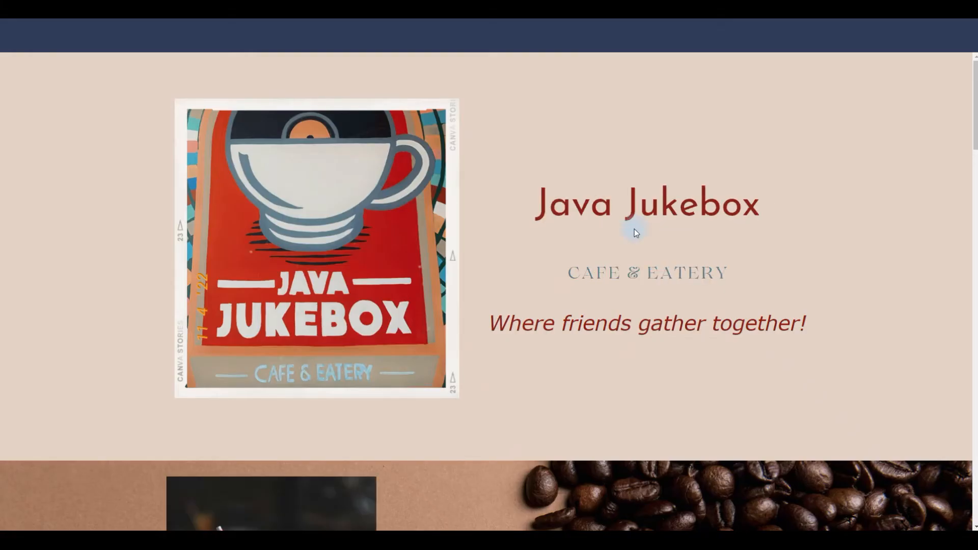
scroll(727, 280, "down", 5)
scroll(727, 283, "down", 10)
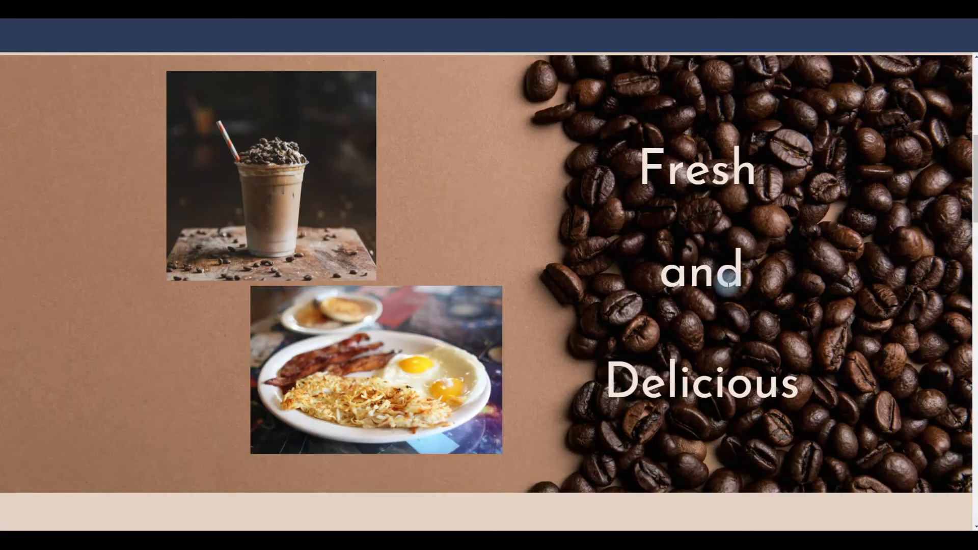
scroll(728, 283, "down", 15)
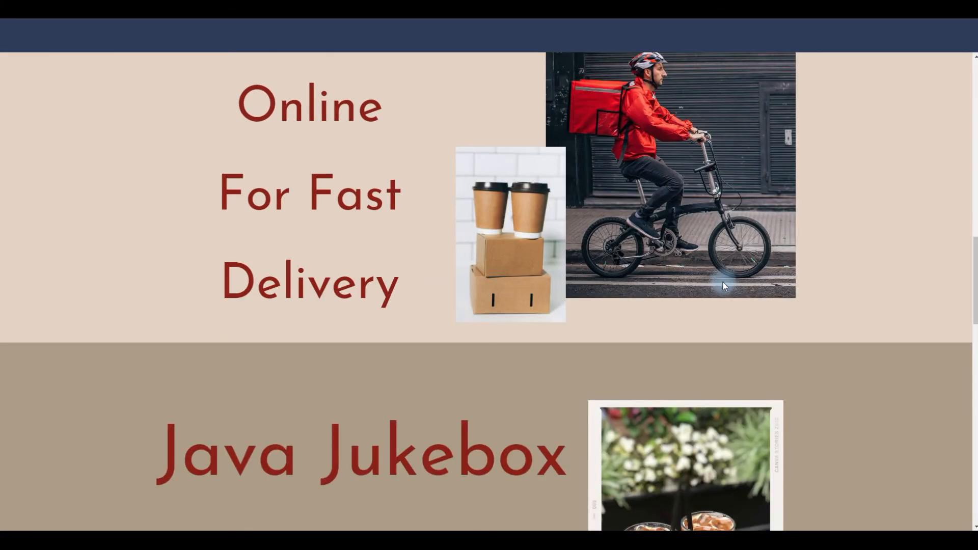
scroll(724, 283, "down", 2)
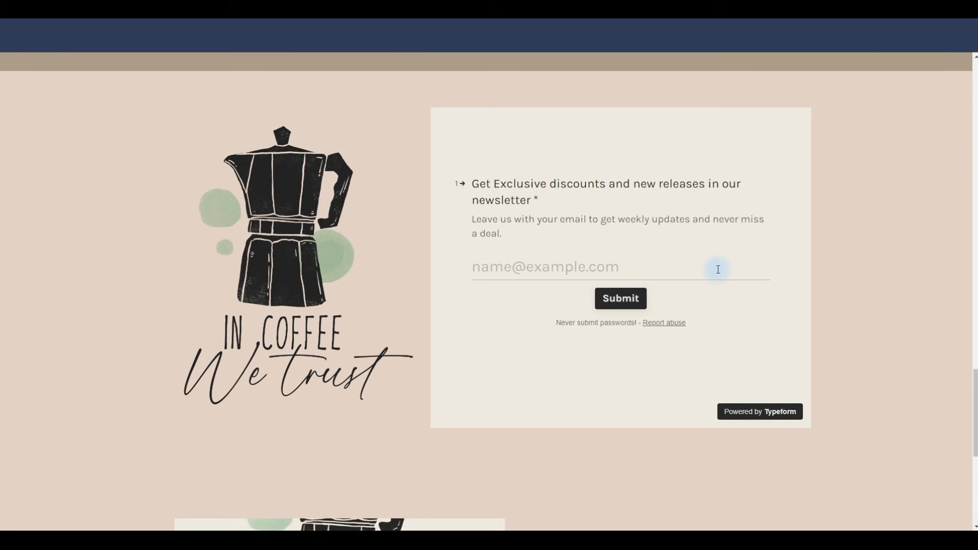
scroll(718, 269, "down", 2)
scroll(717, 269, "down", 5)
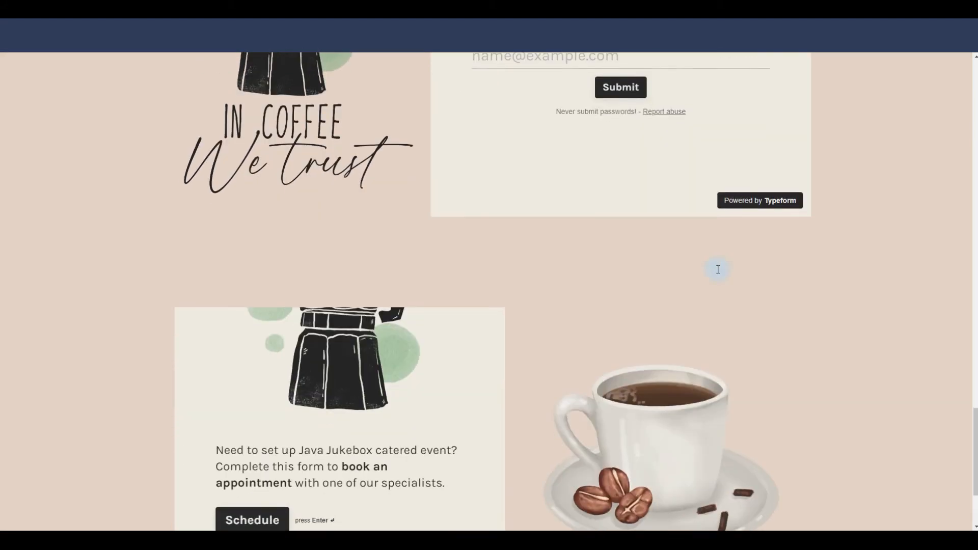